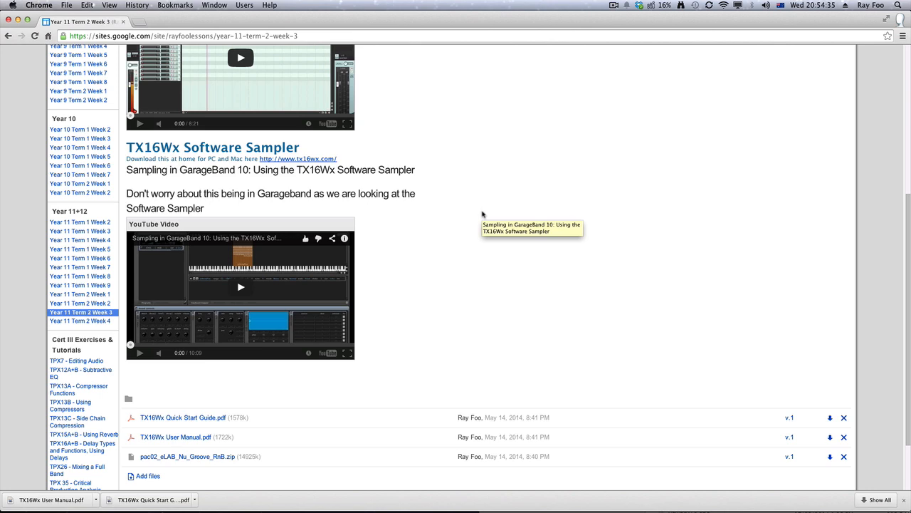
Step: Switch to Finder and open the pac02_eLAB_Nu_Groove_RnB folder on the Desktop
{"action": "key", "text": "super+Tab"}
{"action": "left_click", "coordinate": [480, 246]}
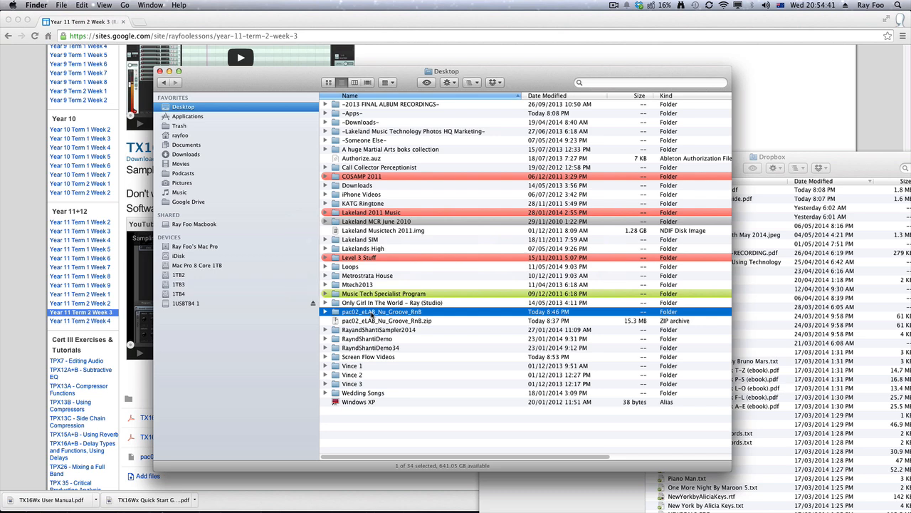
{"action": "double_click", "coordinate": [371, 313]}
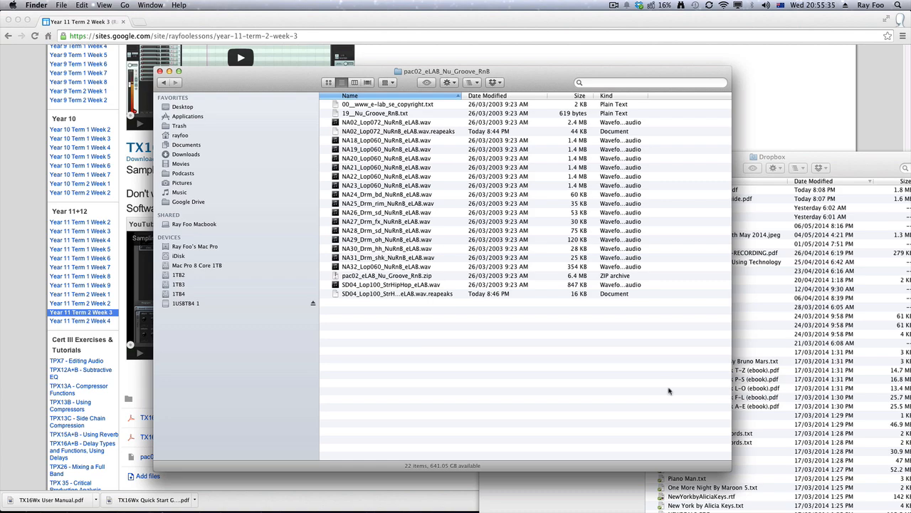
Step: Switch to REAPER, add a new track and insert the CWITEC TX16Wx Software Sampler on it
{"action": "key", "text": "super+Tab"}
{"action": "key", "text": "super+Tab"}
{"action": "key", "text": "super+Tab"}
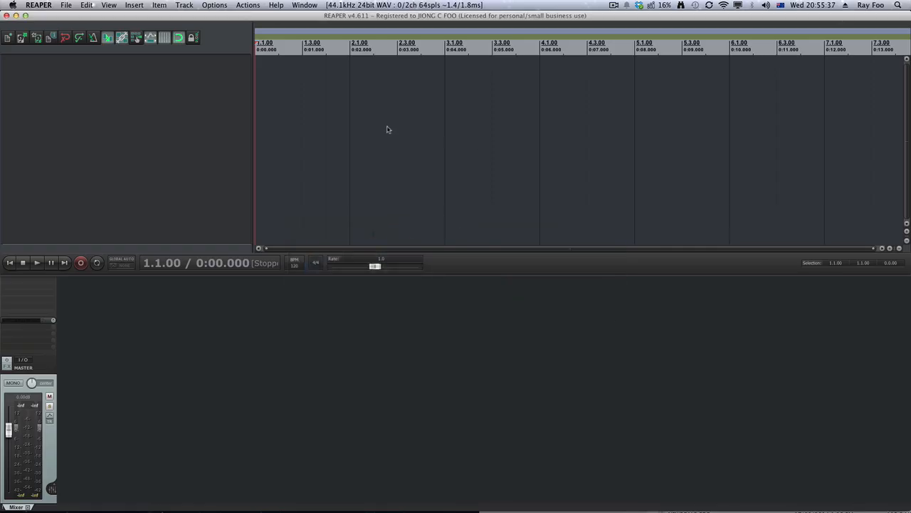
{"action": "double_click", "coordinate": [168, 91]}
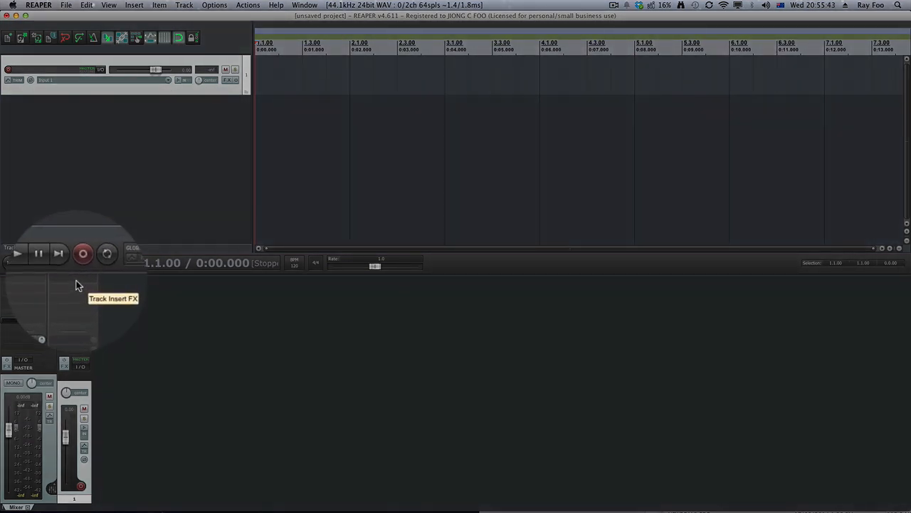
{"action": "left_click", "coordinate": [79, 285]}
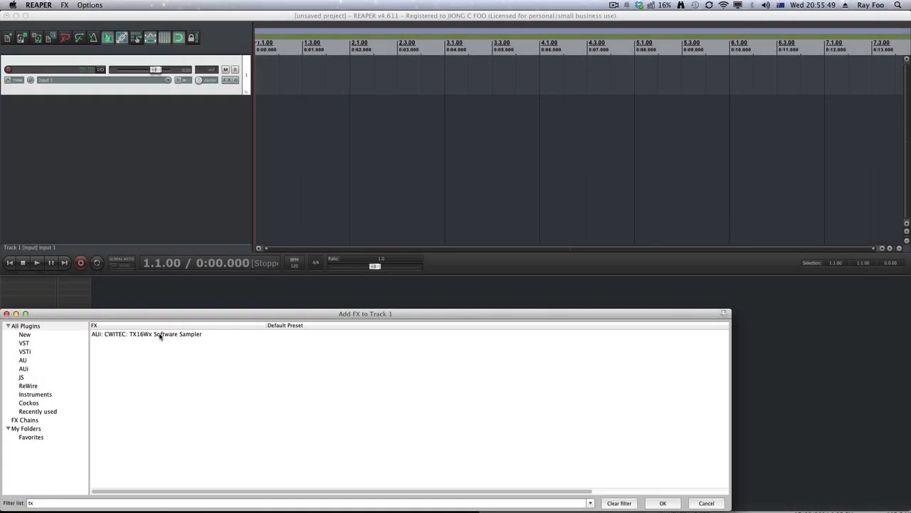
{"action": "double_click", "coordinate": [161, 335]}
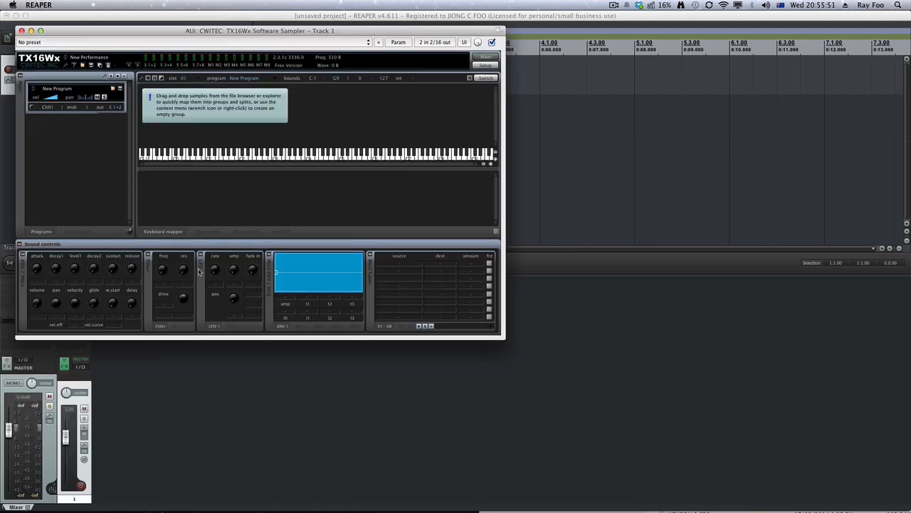
{"action": "left_click_drag", "start_coordinate": [174, 34], "coordinate": [405, 59]}
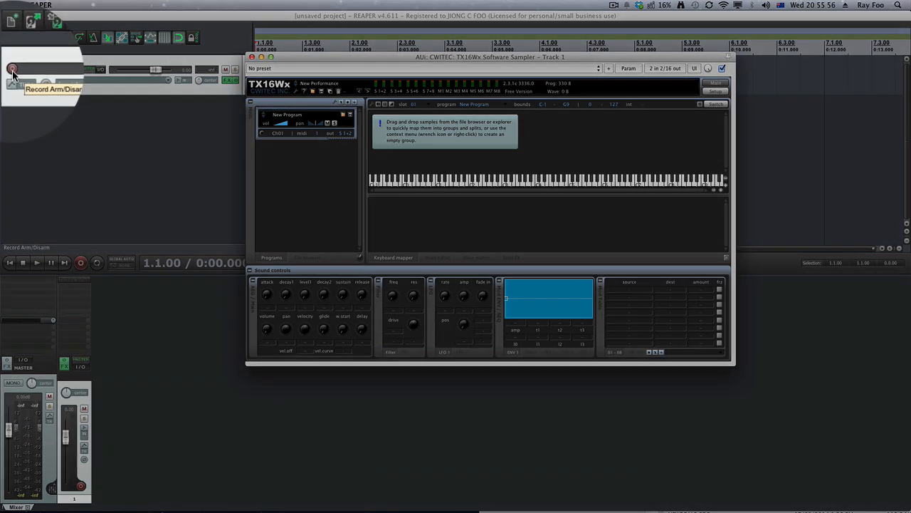
Step: Arm track 1 for recording, turn on record monitoring and set its input to all MIDI inputs on all channels
{"action": "left_click", "coordinate": [10, 70]}
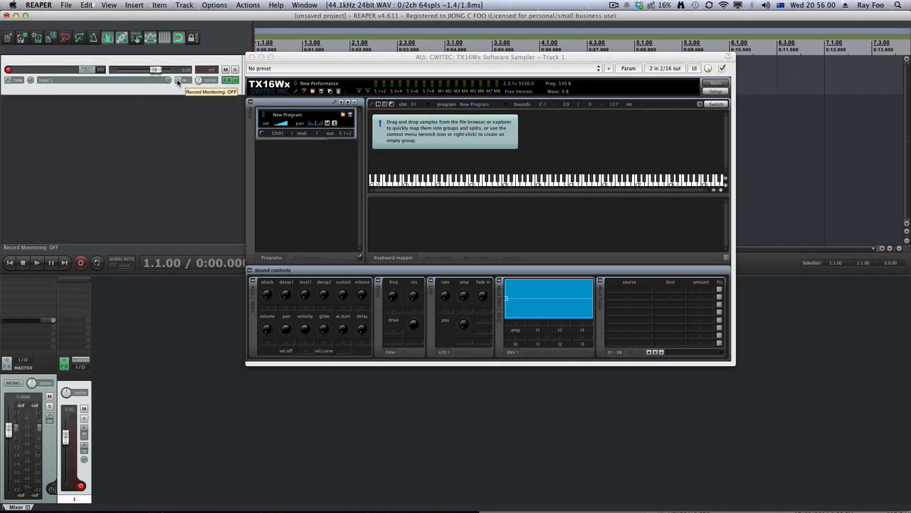
{"action": "left_click", "coordinate": [177, 79]}
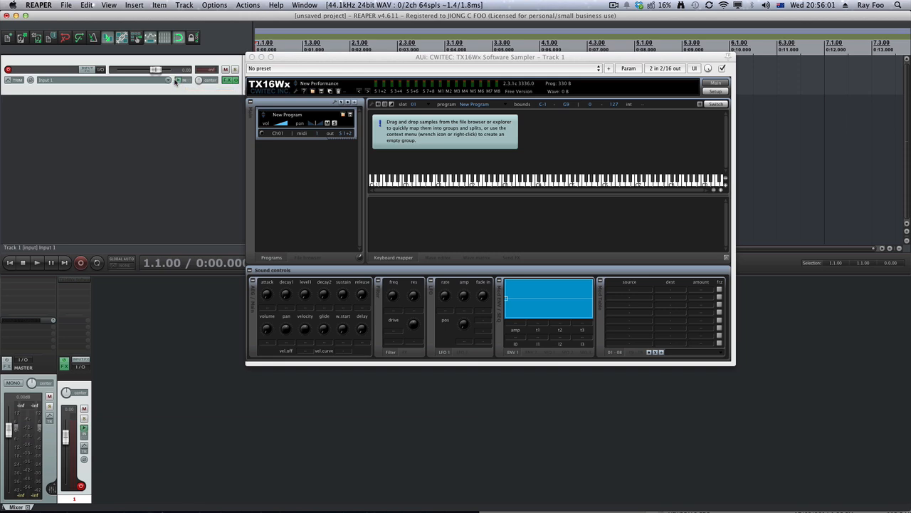
{"action": "left_click", "coordinate": [80, 82]}
{"action": "mouse_move", "coordinate": [132, 104]}
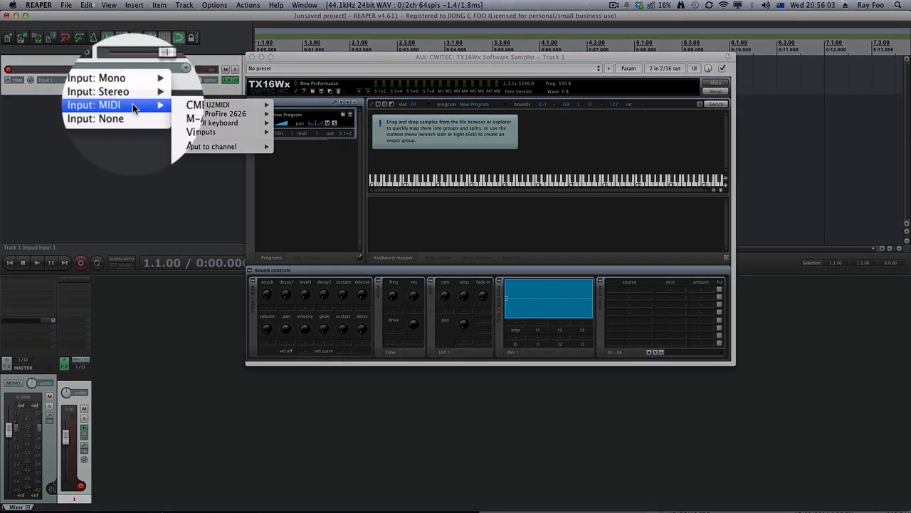
{"action": "mouse_move", "coordinate": [214, 132]}
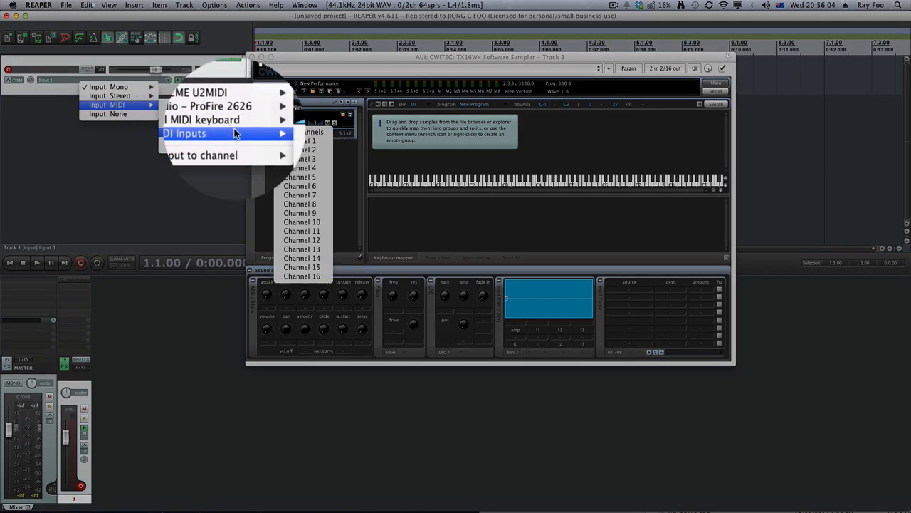
{"action": "left_click", "coordinate": [287, 134]}
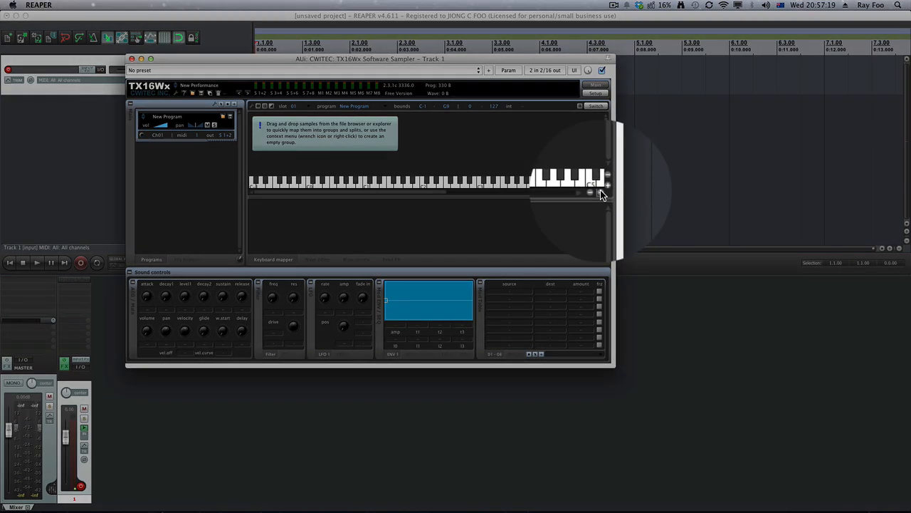
Step: Map the NA24_Drm_bd_NuRnB_eLAB.wav bass drum sample from the Finder folder to key C2 in the sampler
{"action": "left_click", "coordinate": [600, 191]}
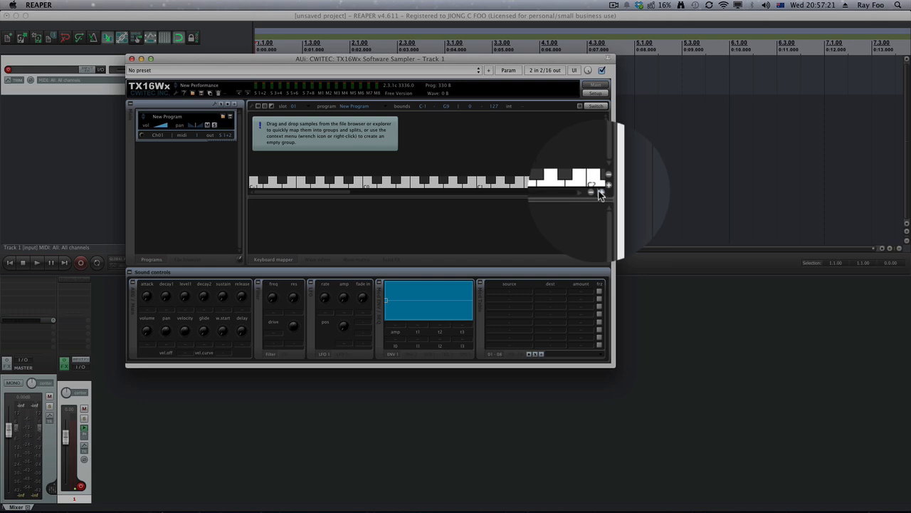
{"action": "left_click_drag", "start_coordinate": [338, 192], "coordinate": [396, 192]}
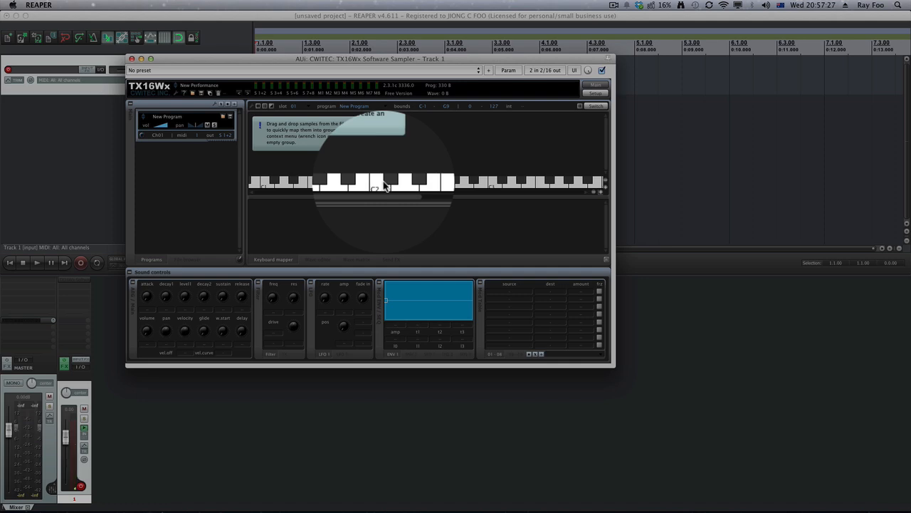
{"action": "key", "text": "super+Tab"}
{"action": "key", "text": "super+Tab"}
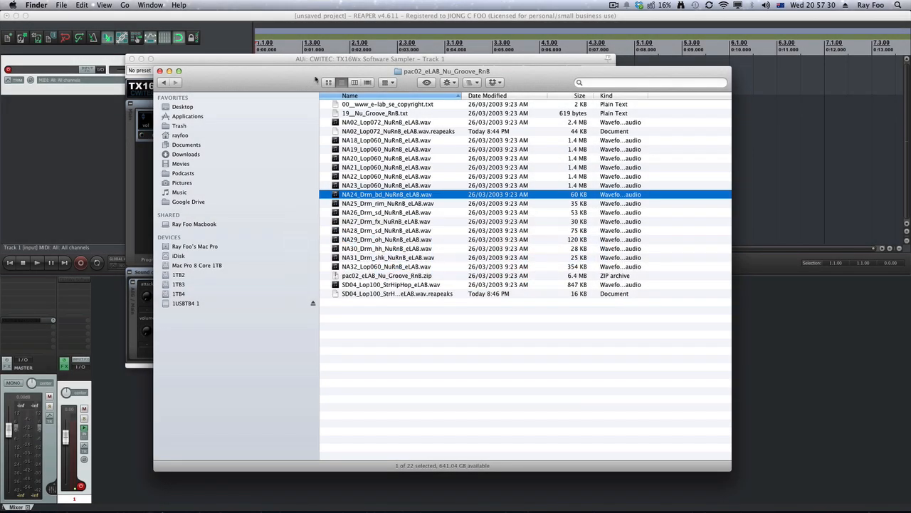
{"action": "left_click_drag", "start_coordinate": [316, 79], "coordinate": [601, 236]}
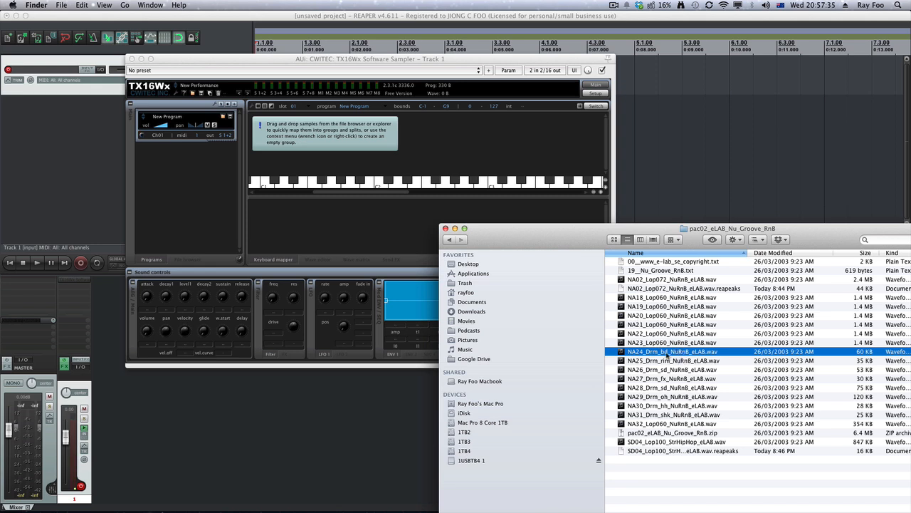
{"action": "left_click_drag", "start_coordinate": [667, 356], "coordinate": [378, 184]}
{"action": "left_click", "coordinate": [383, 185]}
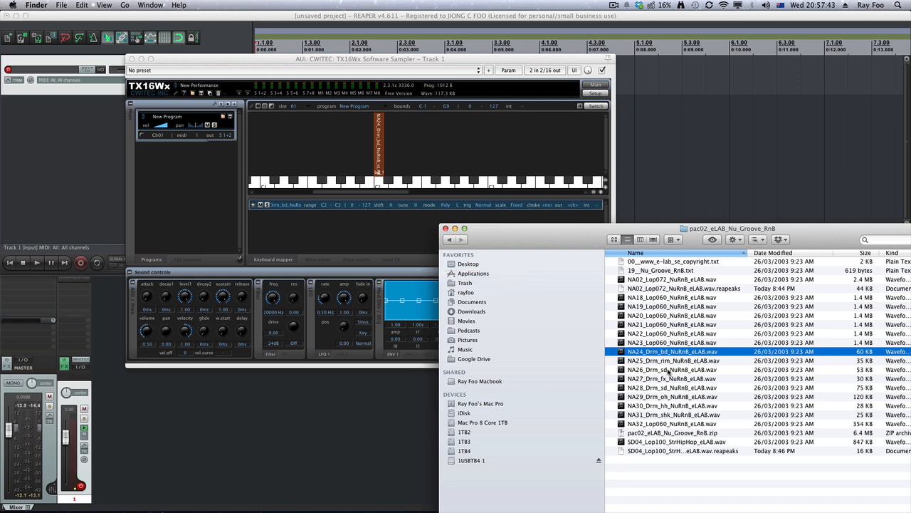
Step: Map the NA26_Drm_sd sample to key D2, NA30_Drm_hh to F#2 and NA31_Drm_shk to G#2
{"action": "left_click_drag", "start_coordinate": [669, 370], "coordinate": [396, 183]}
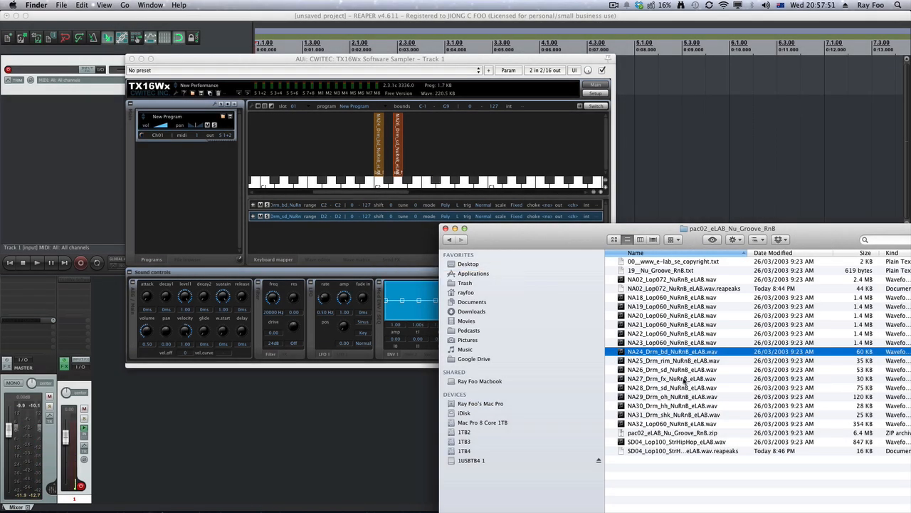
{"action": "left_click_drag", "start_coordinate": [673, 406], "coordinate": [436, 183]}
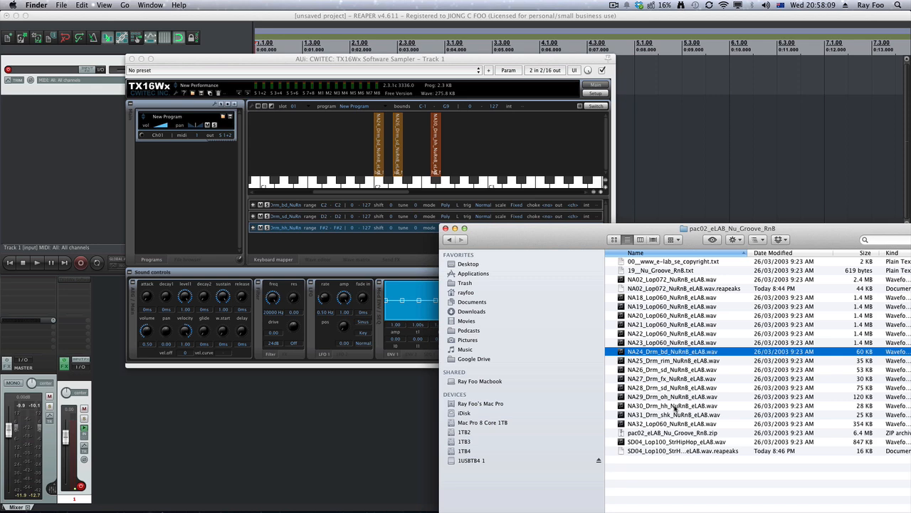
{"action": "left_click_drag", "start_coordinate": [669, 417], "coordinate": [455, 184]}
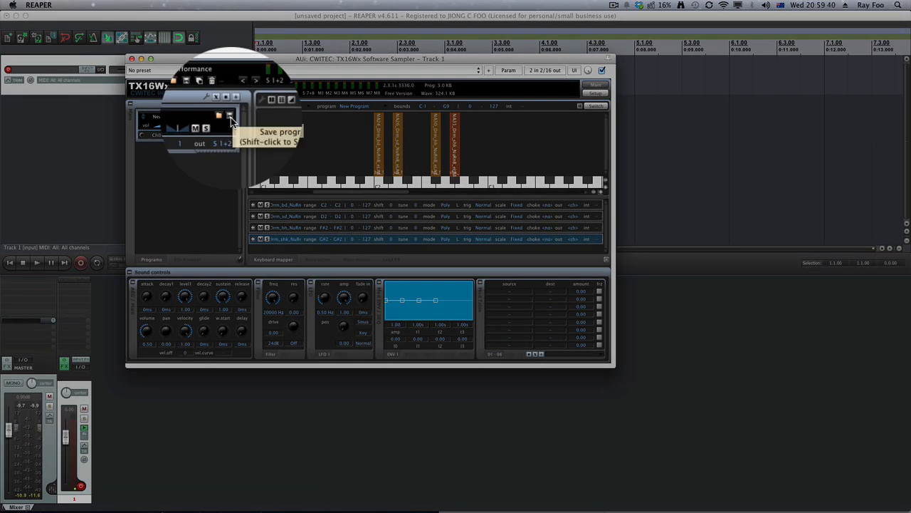
Step: Save the sampler program as Rays RnB Drums in a new Desktop folder named Sampler, with Copy content enabled
{"action": "left_click", "coordinate": [231, 118]}
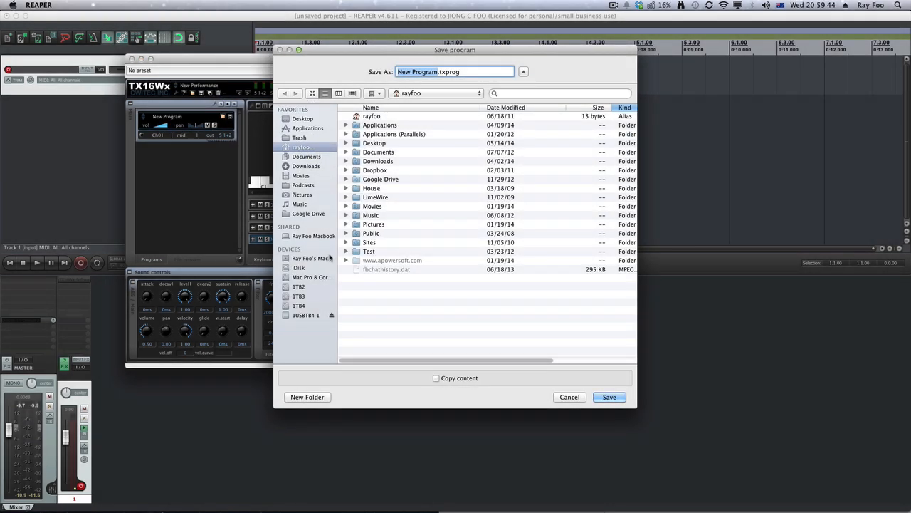
{"action": "left_click", "coordinate": [303, 119]}
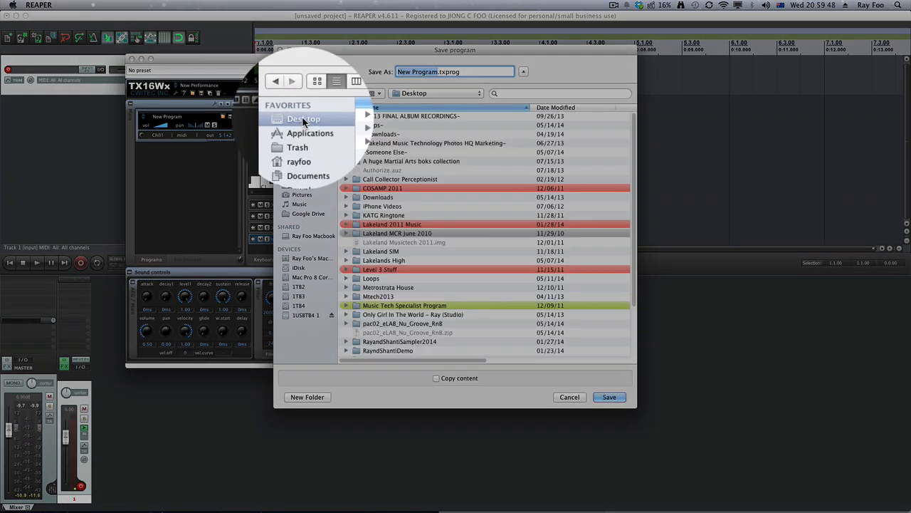
{"action": "left_click", "coordinate": [306, 399]}
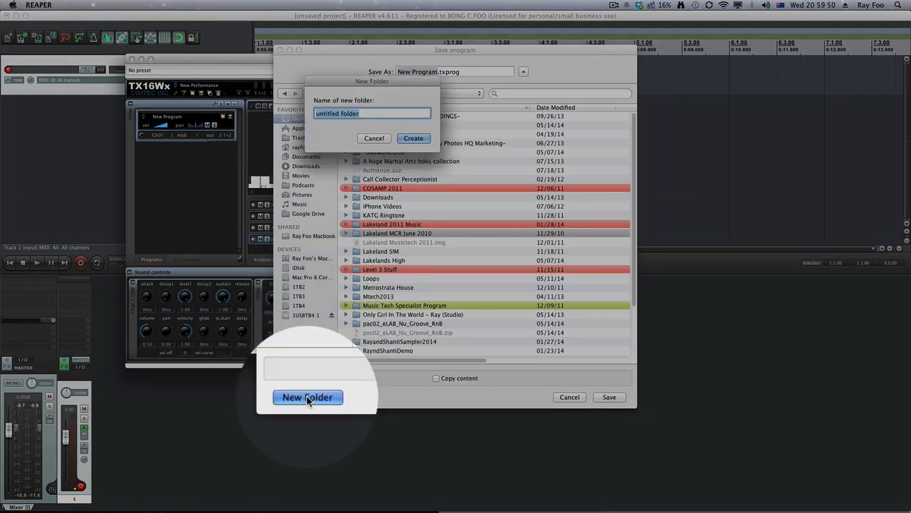
{"action": "type", "text": "Sampler"}
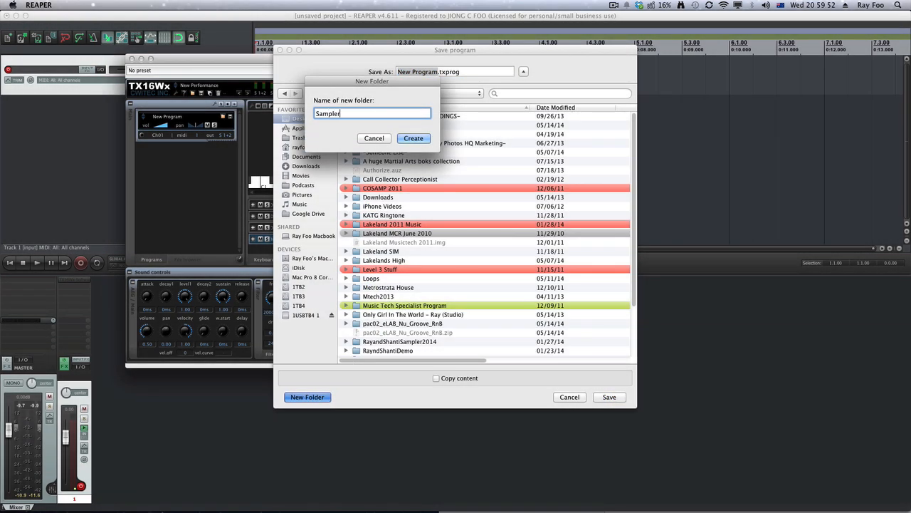
{"action": "left_click", "coordinate": [415, 138]}
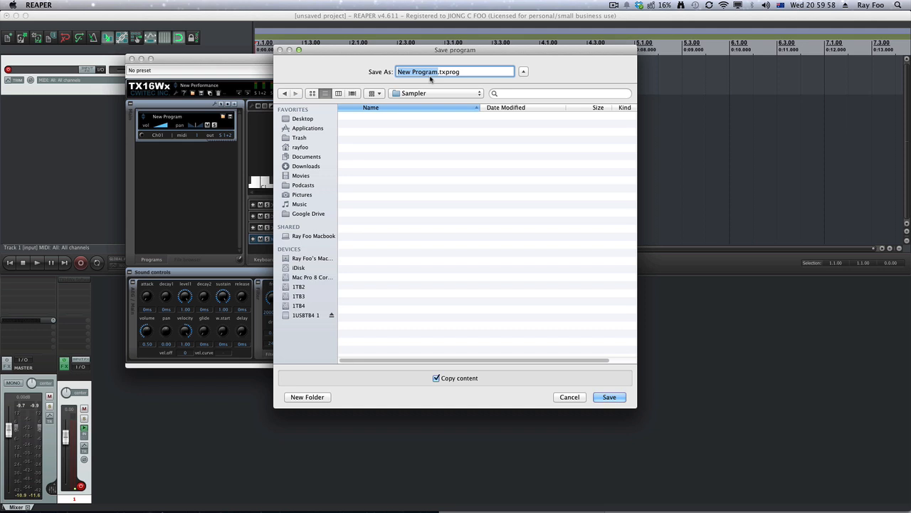
{"action": "type", "text": "Rays RnB Drums"}
{"action": "left_click", "coordinate": [611, 397]}
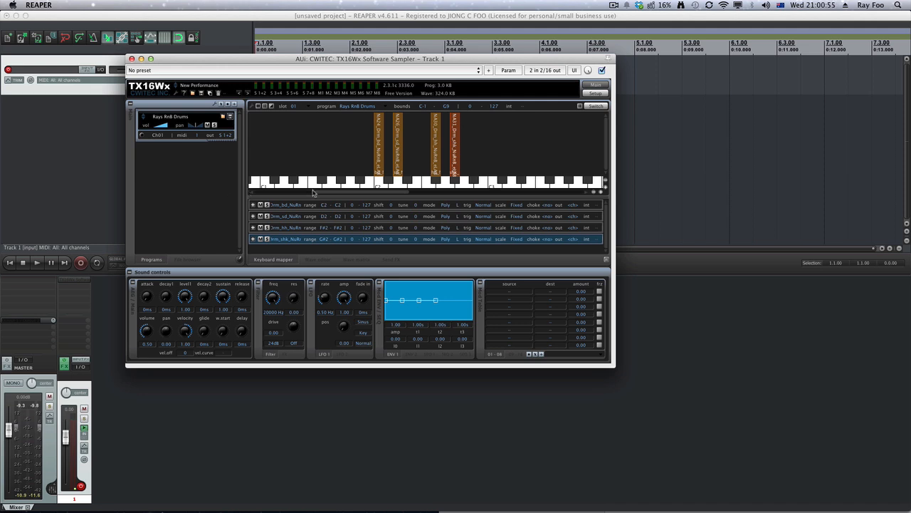
Step: Quit REAPER without saving the project and launch it again
{"action": "key", "text": "super+q"}
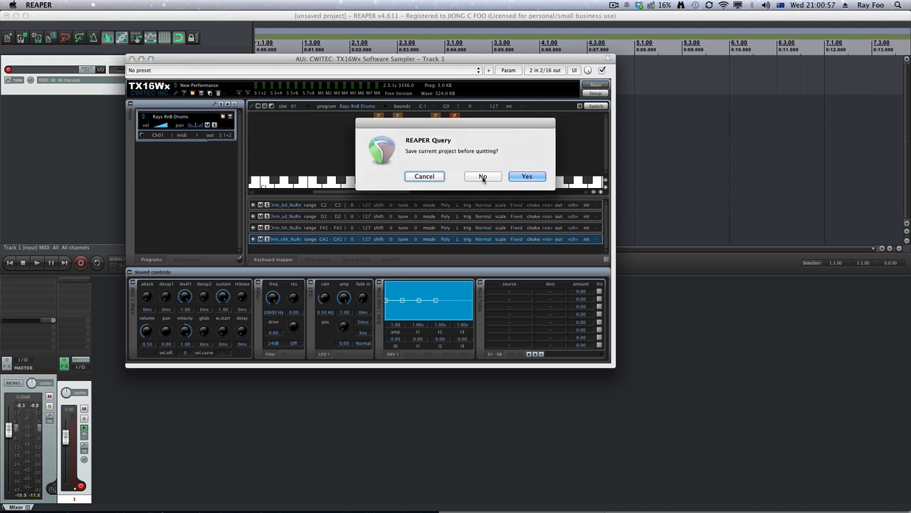
{"action": "left_click", "coordinate": [483, 176]}
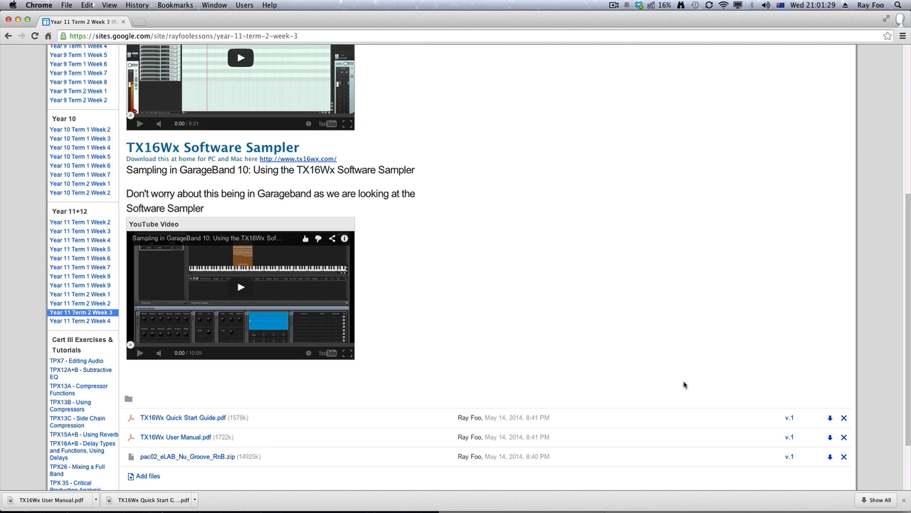
{"action": "key", "text": "super+space"}
{"action": "type", "text": "reaper"}
{"action": "key", "text": "Return"}
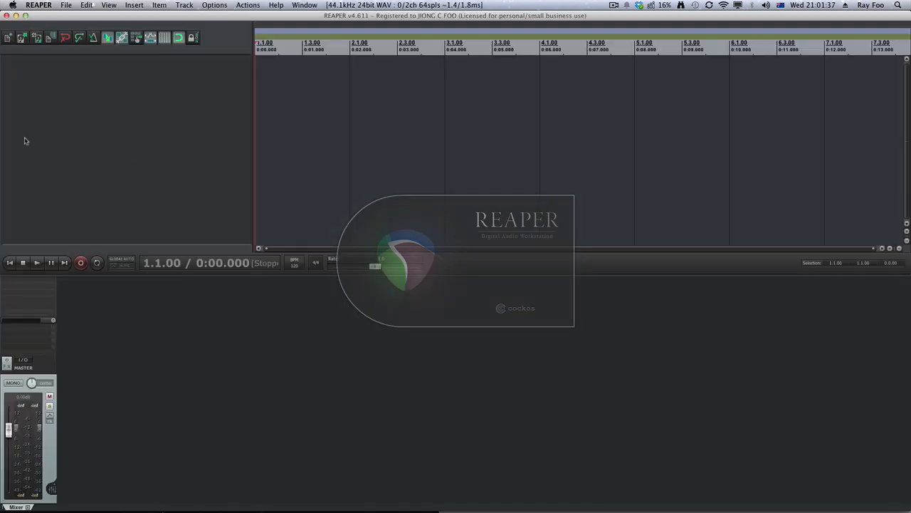
Step: Add a new track with the TX16Wx Software Sampler and load Rays RnB Drums.txprog from the Sampler folder
{"action": "double_click", "coordinate": [102, 88]}
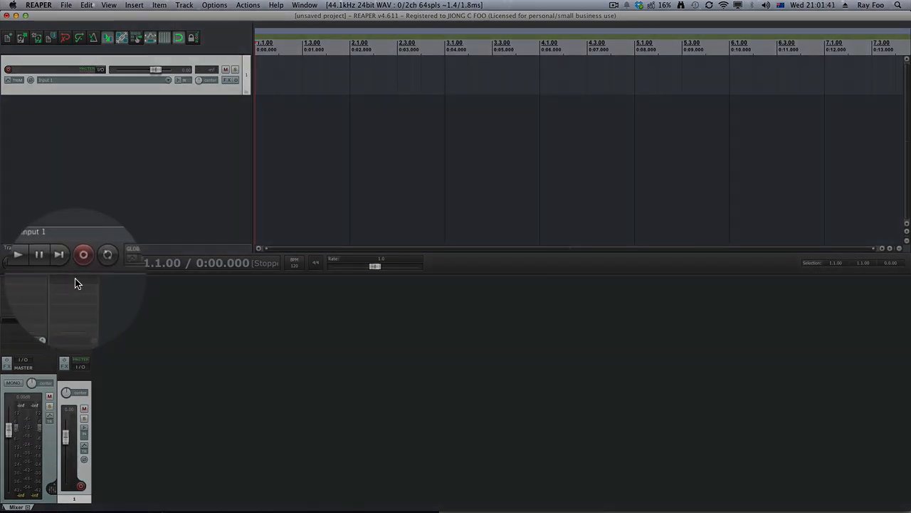
{"action": "left_click", "coordinate": [75, 282]}
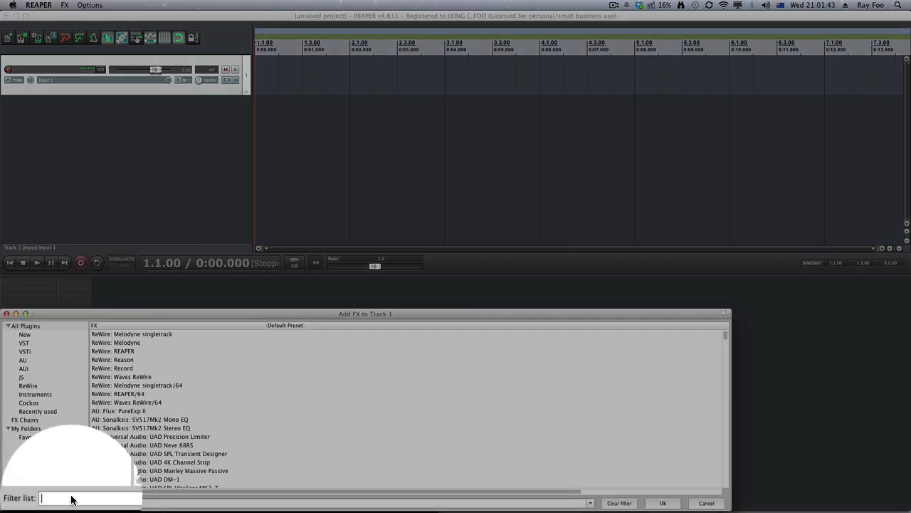
{"action": "type", "text": "tx"}
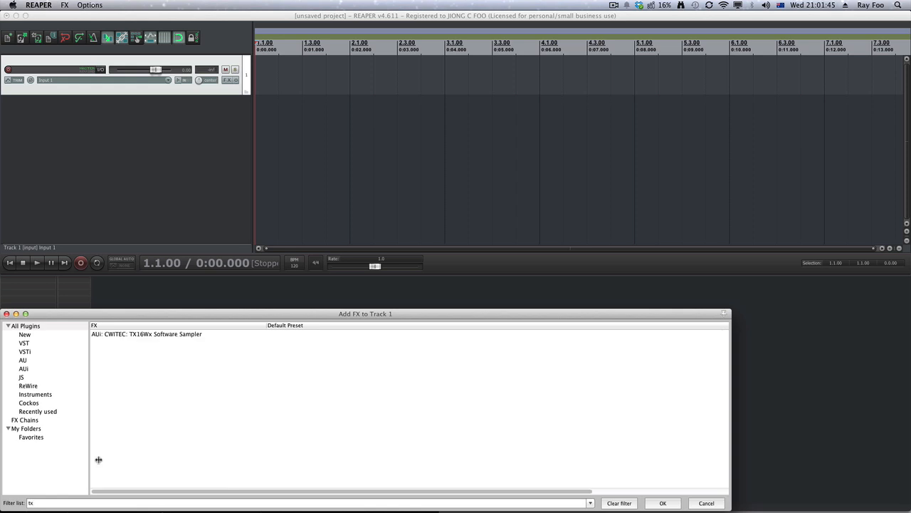
{"action": "double_click", "coordinate": [145, 335]}
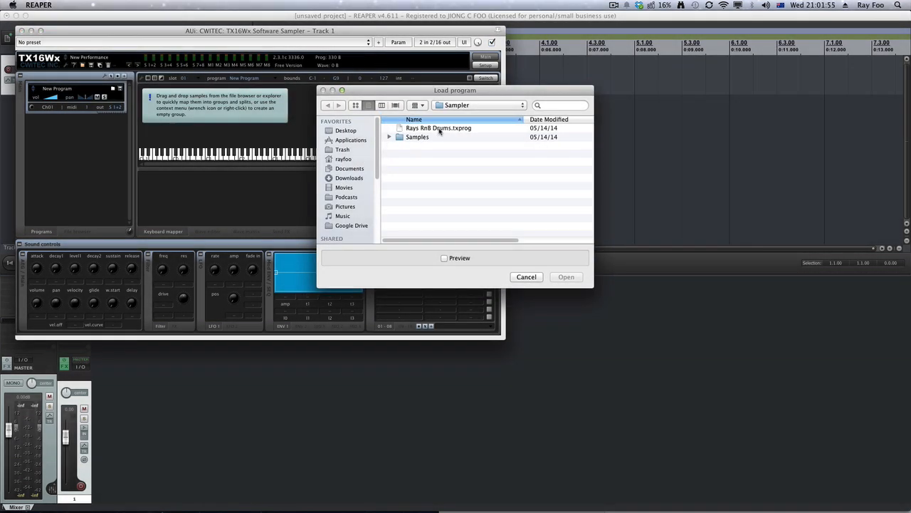
{"action": "double_click", "coordinate": [439, 129]}
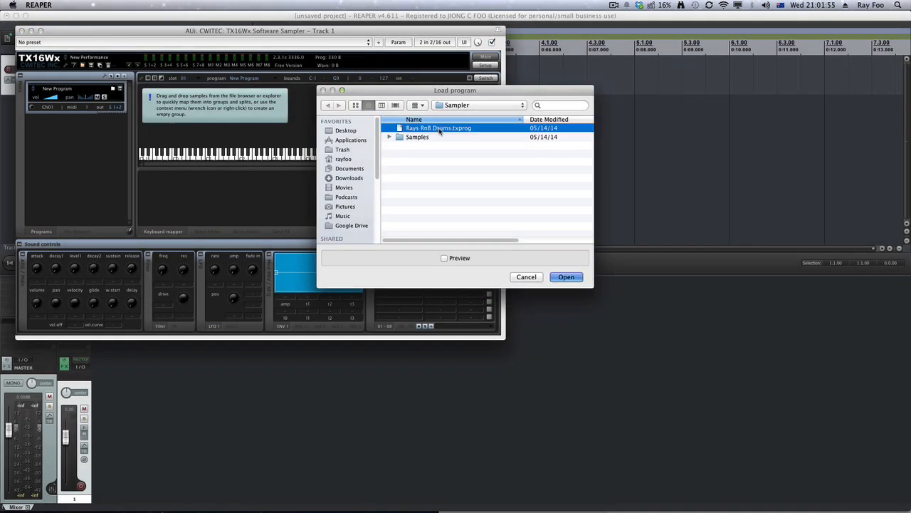
{"action": "left_click_drag", "start_coordinate": [294, 33], "coordinate": [537, 97]}
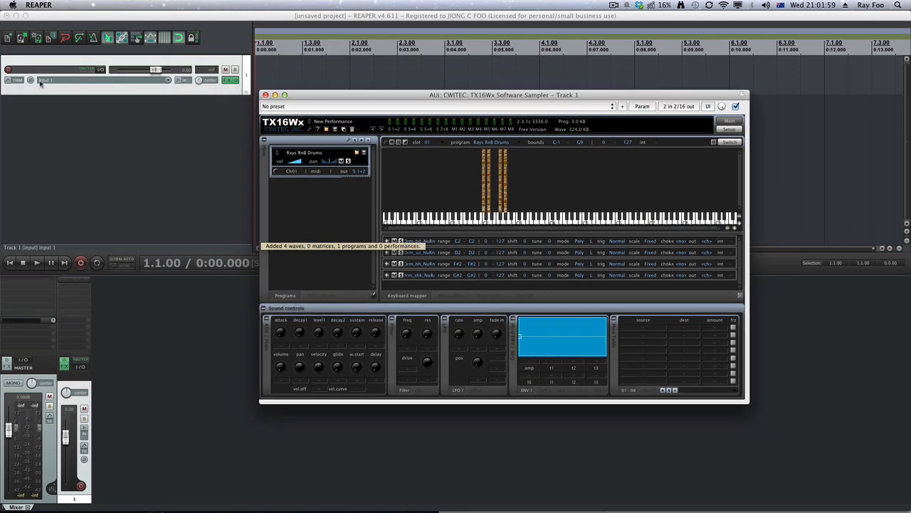
Step: Arm the new track, enable record monitoring and set its input to all MIDI inputs on all channels
{"action": "left_click", "coordinate": [9, 71]}
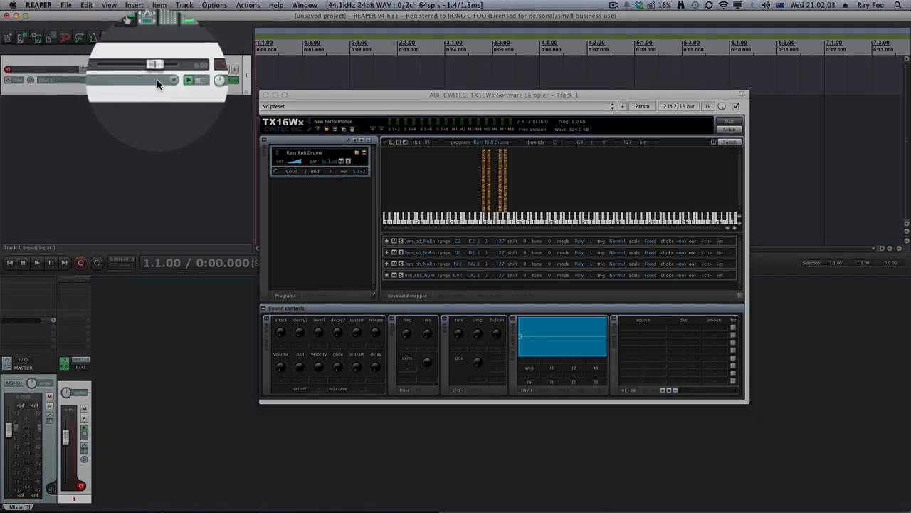
{"action": "left_click", "coordinate": [146, 79]}
{"action": "mouse_move", "coordinate": [187, 104]}
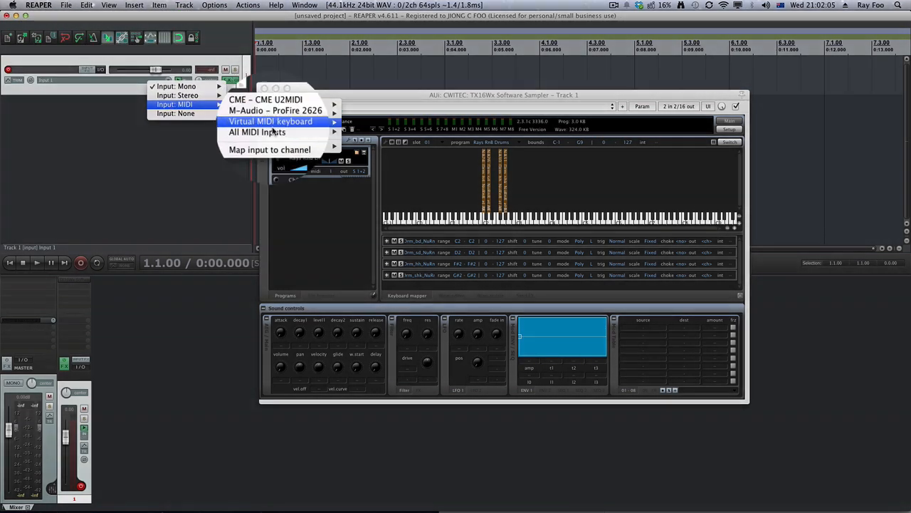
{"action": "mouse_move", "coordinate": [320, 131]}
{"action": "left_click", "coordinate": [352, 134]}
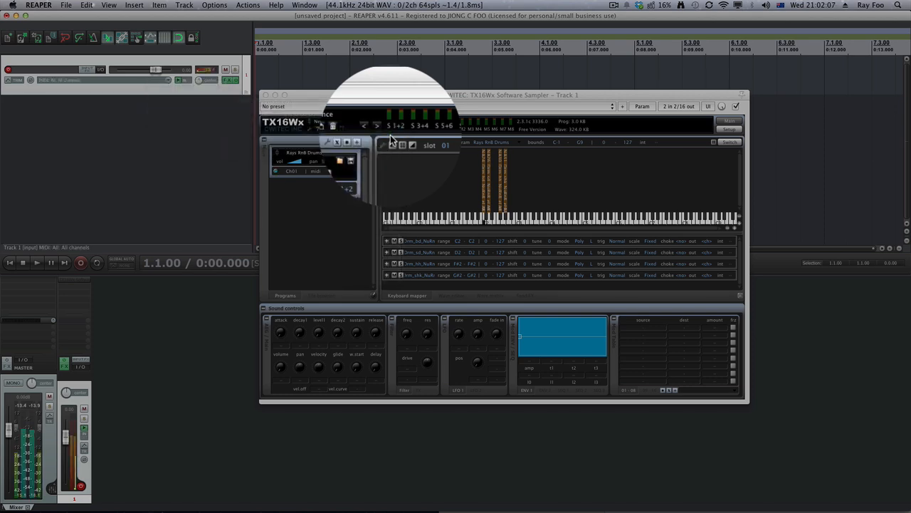